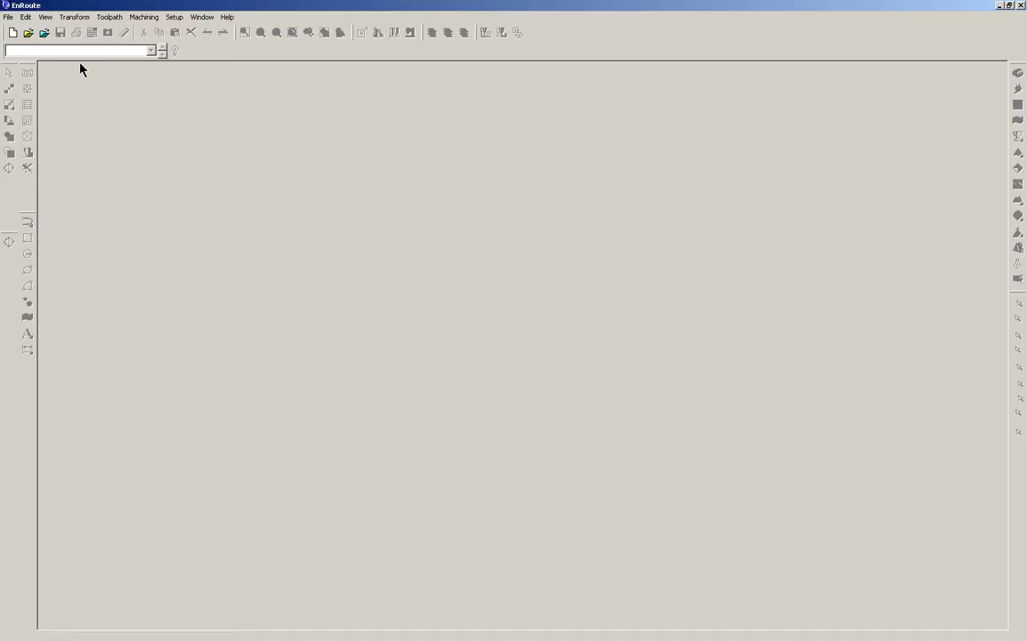
- Create a new drawing with a user-defined plate 1200 mm wide, 1200 mm high and 17 mm thick
click(8, 17)
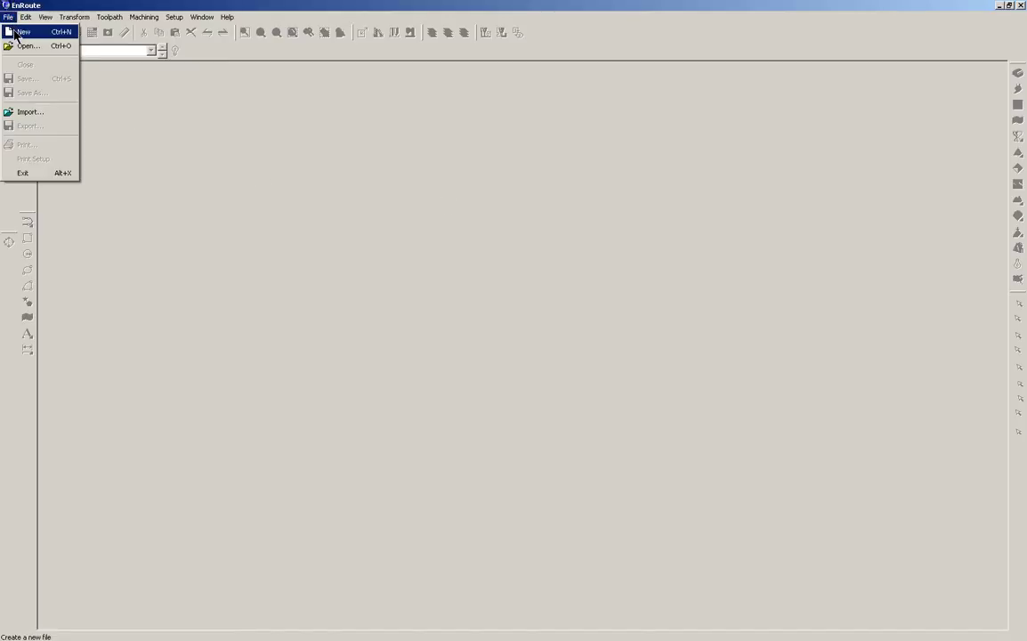
click(16, 32)
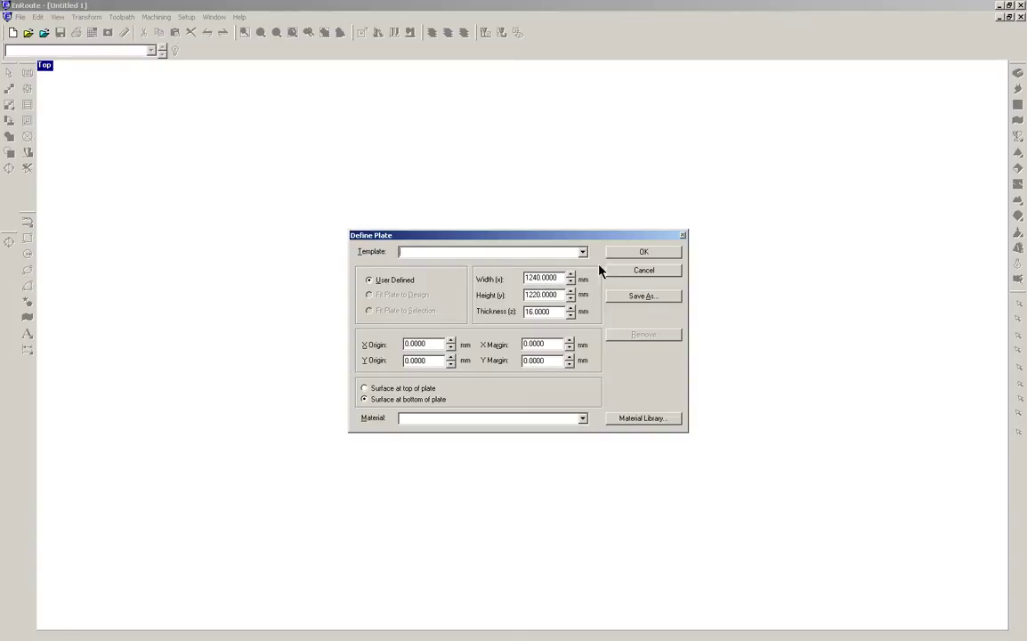
double_click(536, 277)
text(1200)
double_click(541, 294)
text(1200)
double_click(550, 311)
text(17)
click(645, 254)
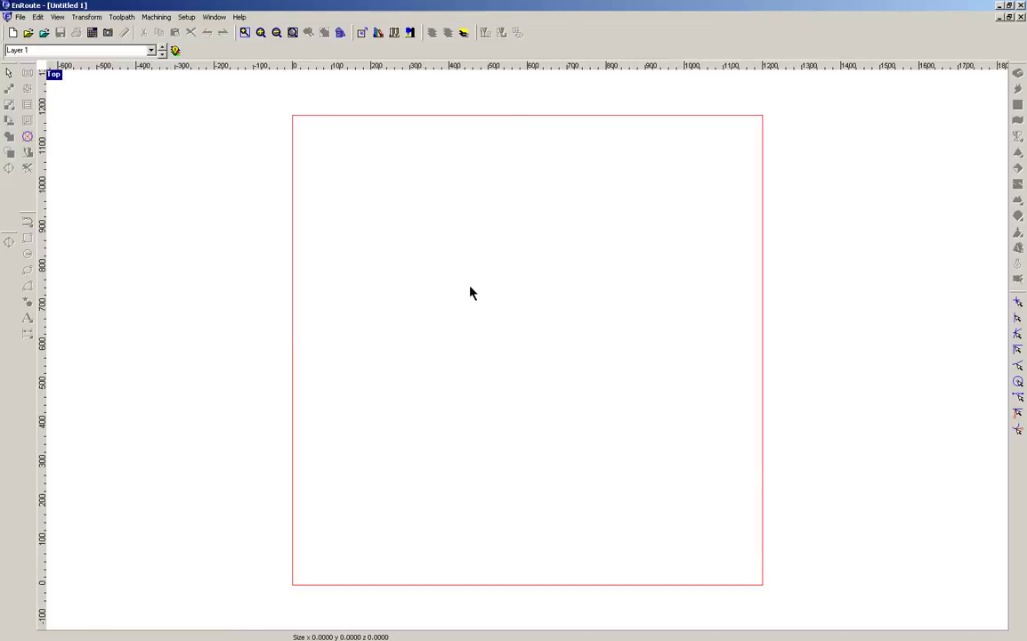
- Import the DXF file Training_675mm Sample Box Shelf.dxf from the USB DISK (E:) drive
click(21, 18)
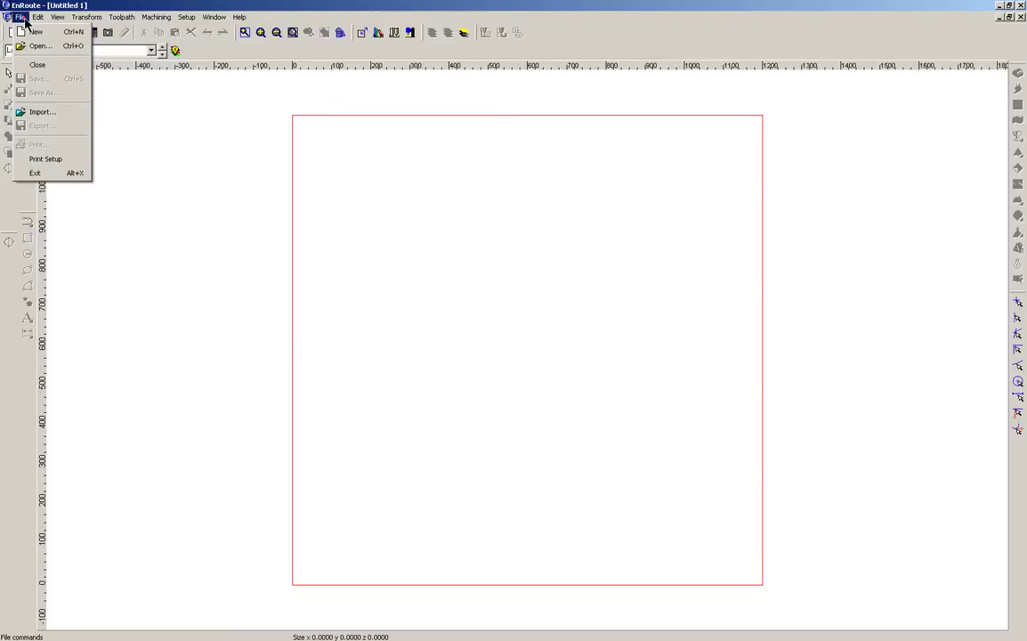
click(58, 119)
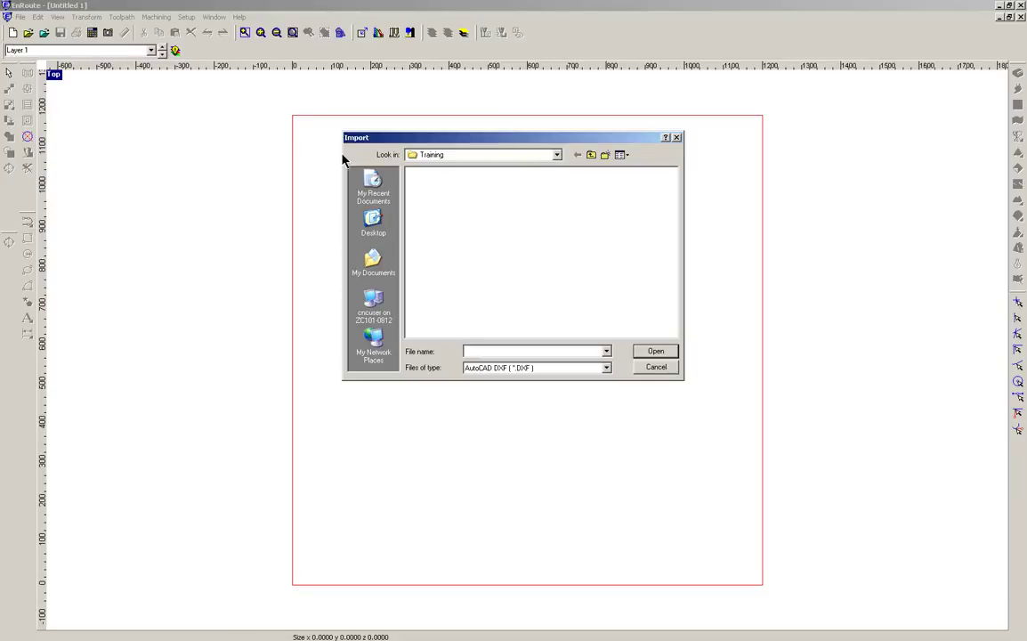
drag(386, 139, 368, 184)
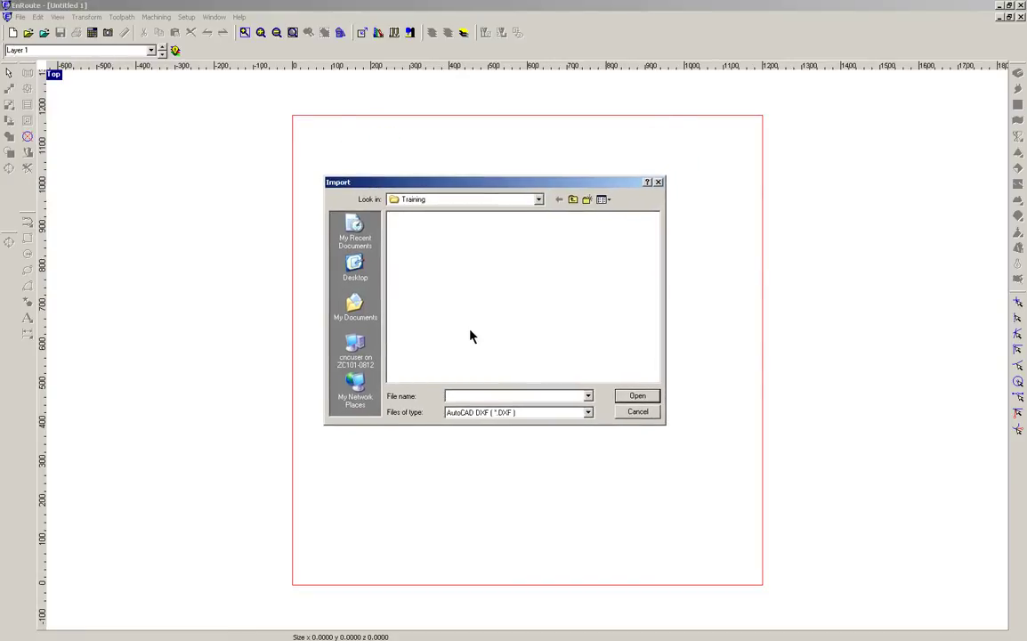
click(355, 351)
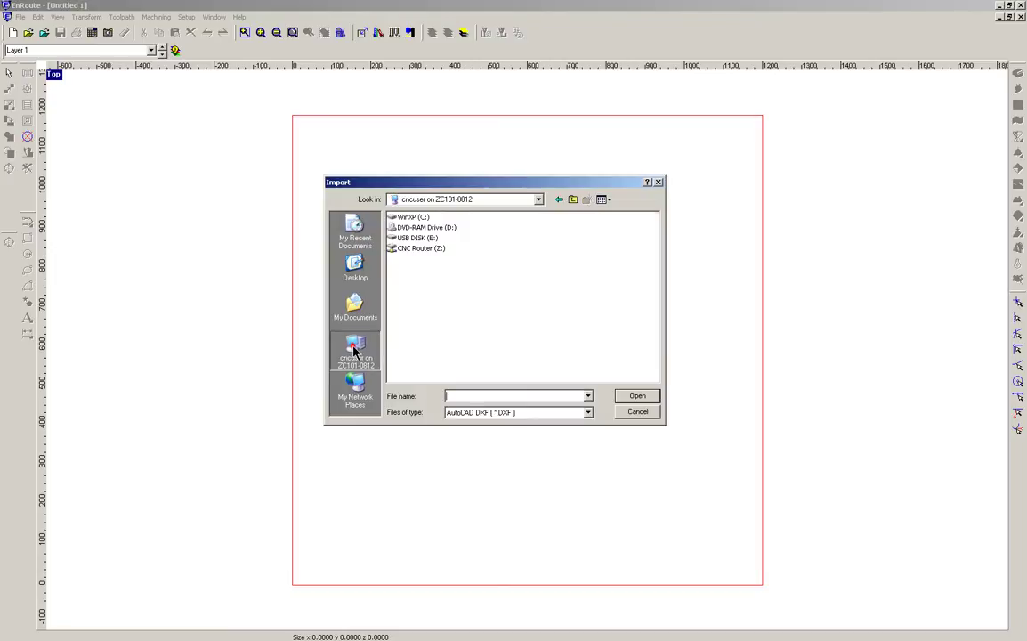
double_click(409, 238)
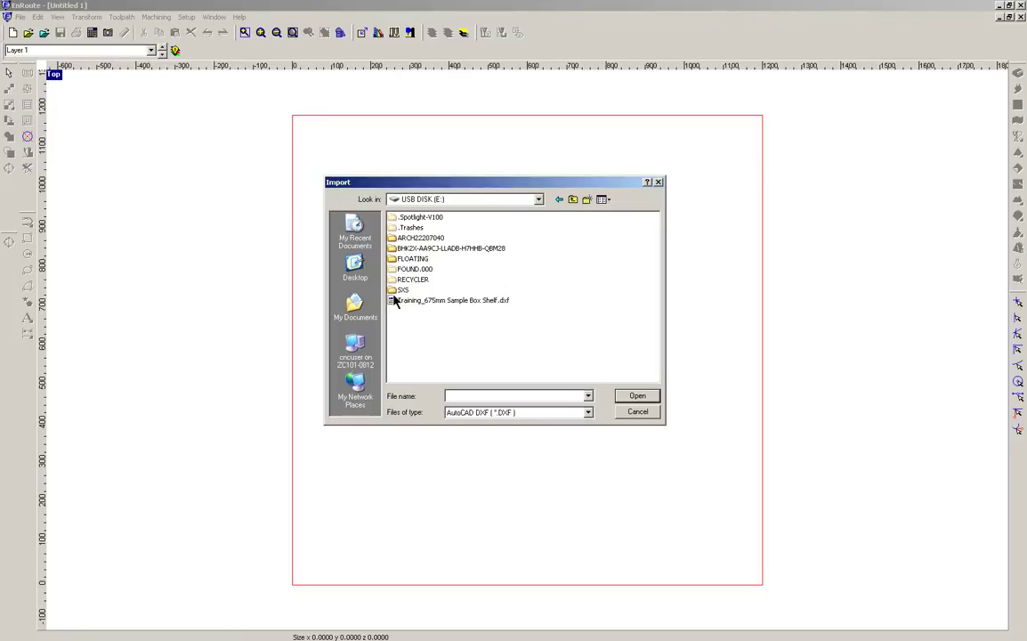
click(449, 301)
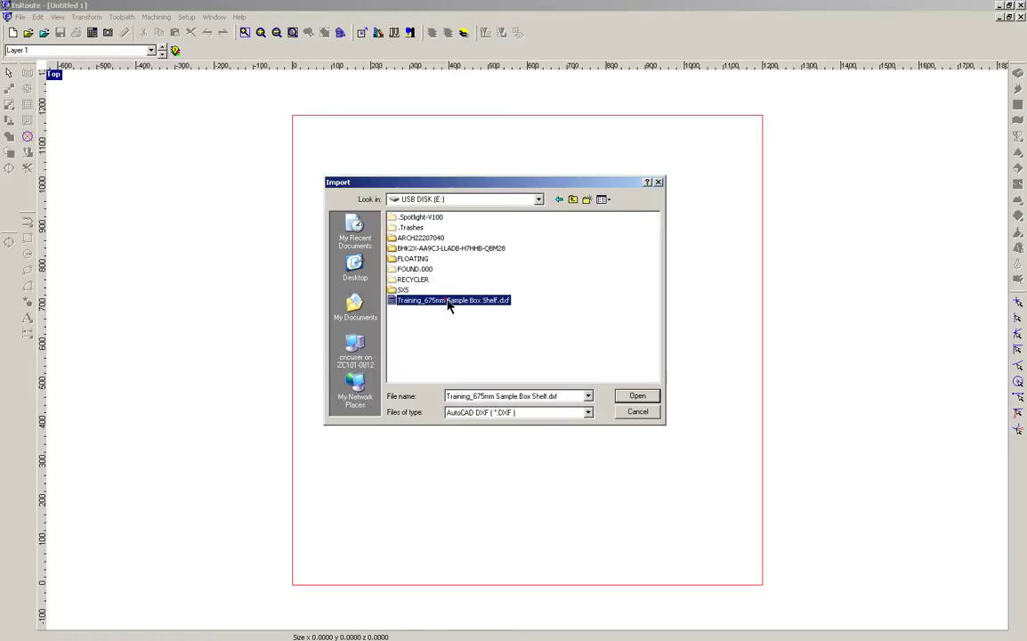
click(648, 397)
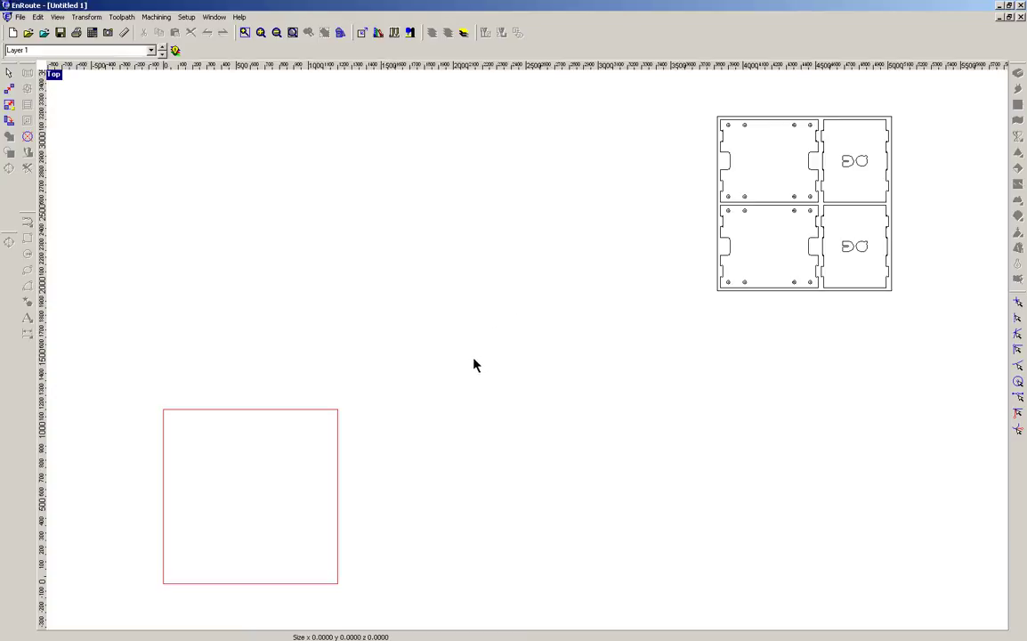
- Examine where the imported shelf drawing lies in relation to the plate and check its outer border
scroll(474, 363, down, 6)
scroll(473, 358, down, 2)
scroll(474, 357, up, 5)
scroll(473, 358, up, 2)
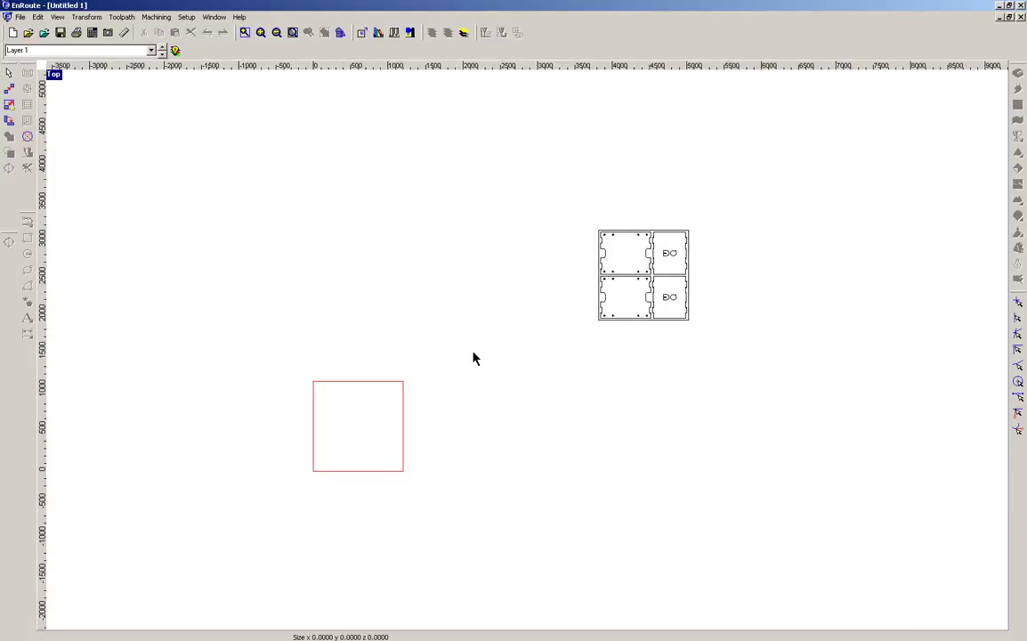
scroll(474, 358, down, 3)
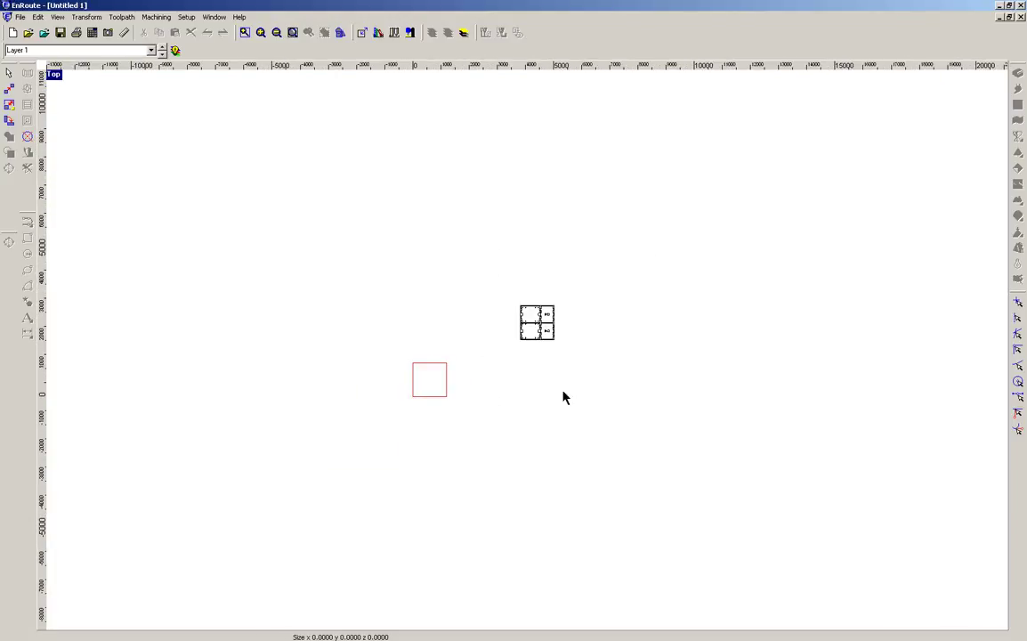
scroll(686, 320, down, 5)
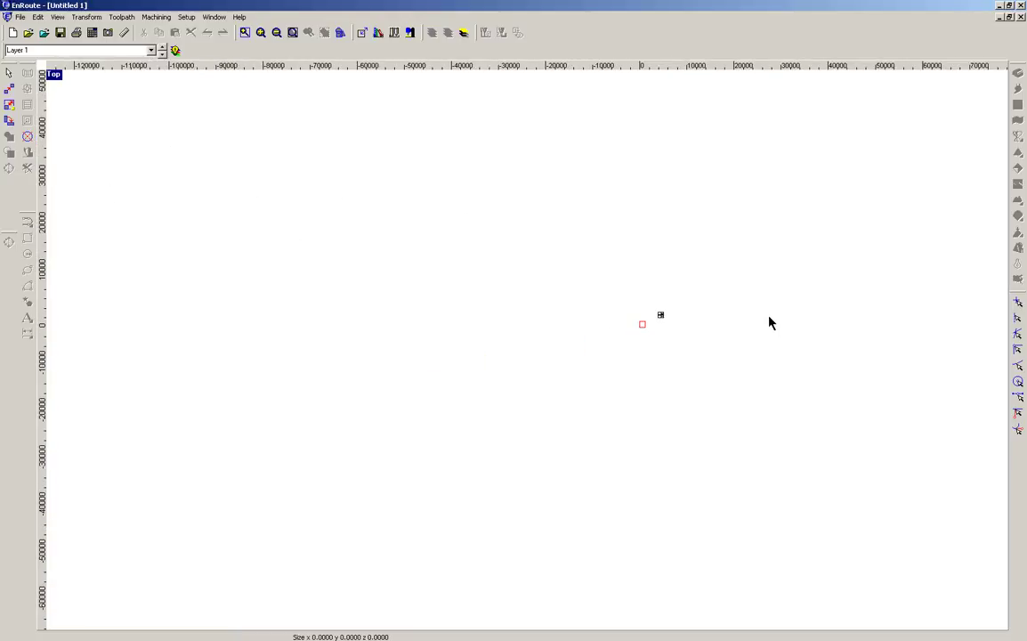
scroll(759, 309, up, 5)
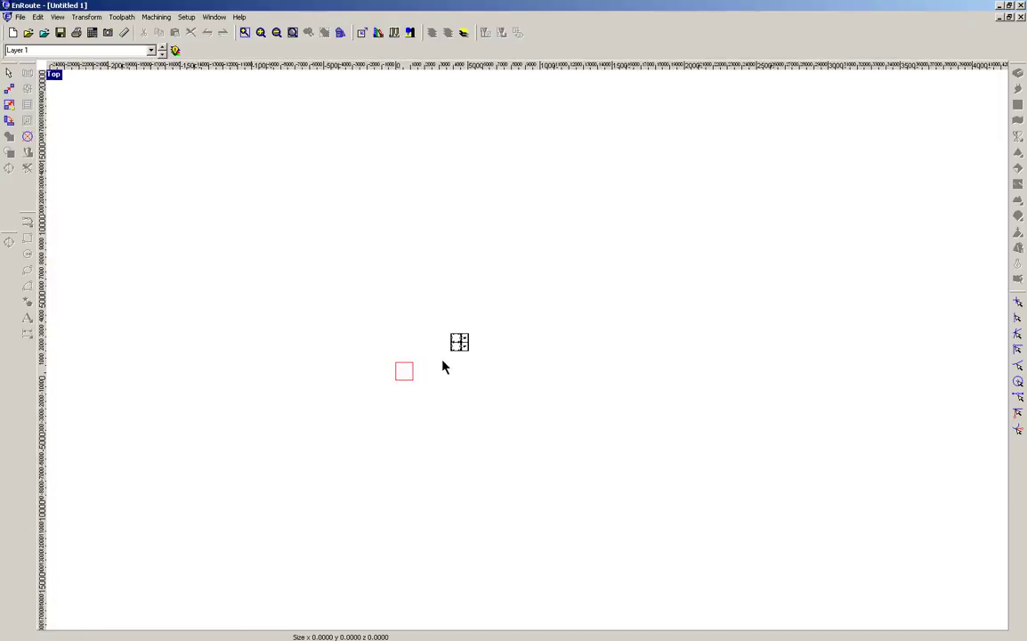
scroll(456, 371, up, 3)
scroll(456, 371, up, 2)
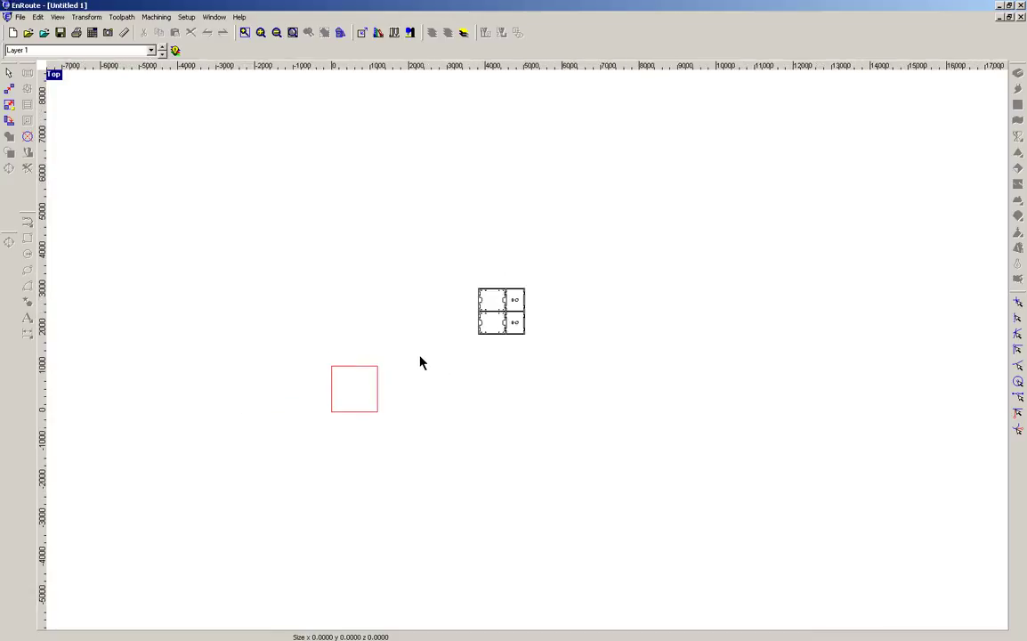
scroll(469, 369, up, 2)
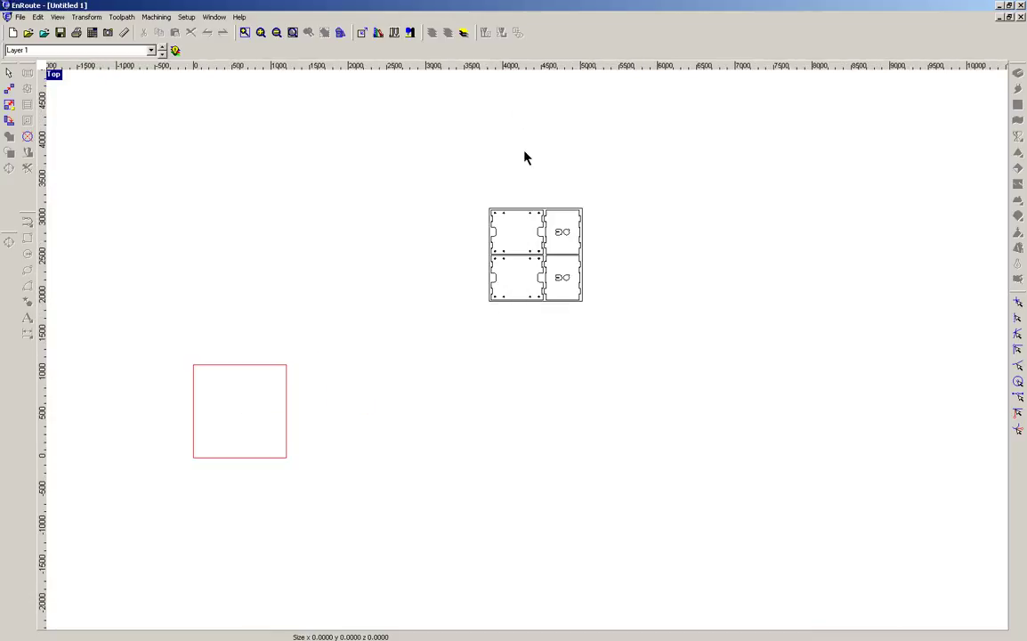
scroll(526, 162, up, 4)
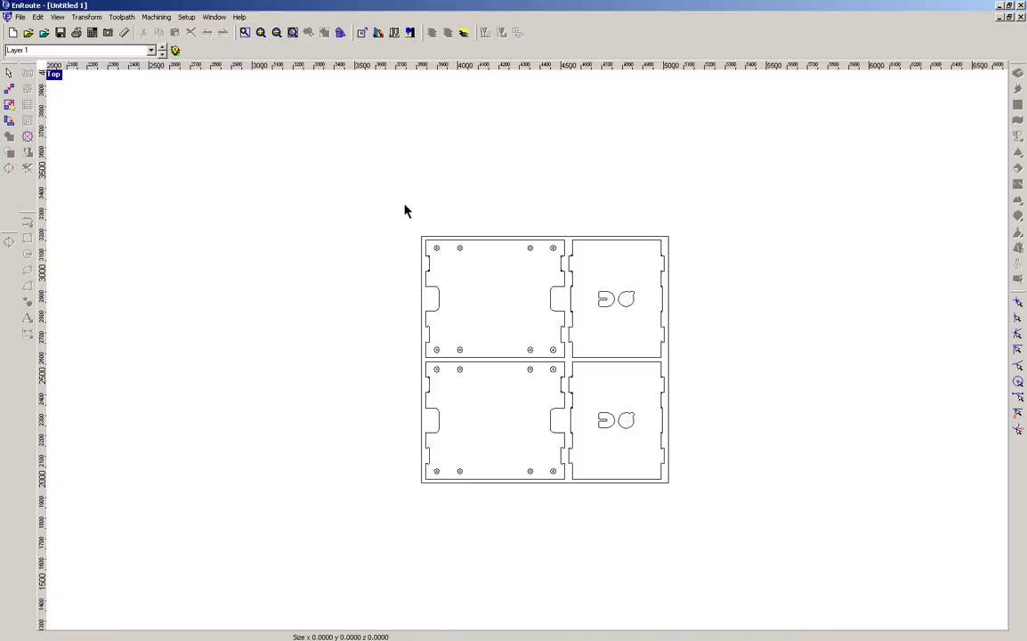
click(440, 237)
click(474, 197)
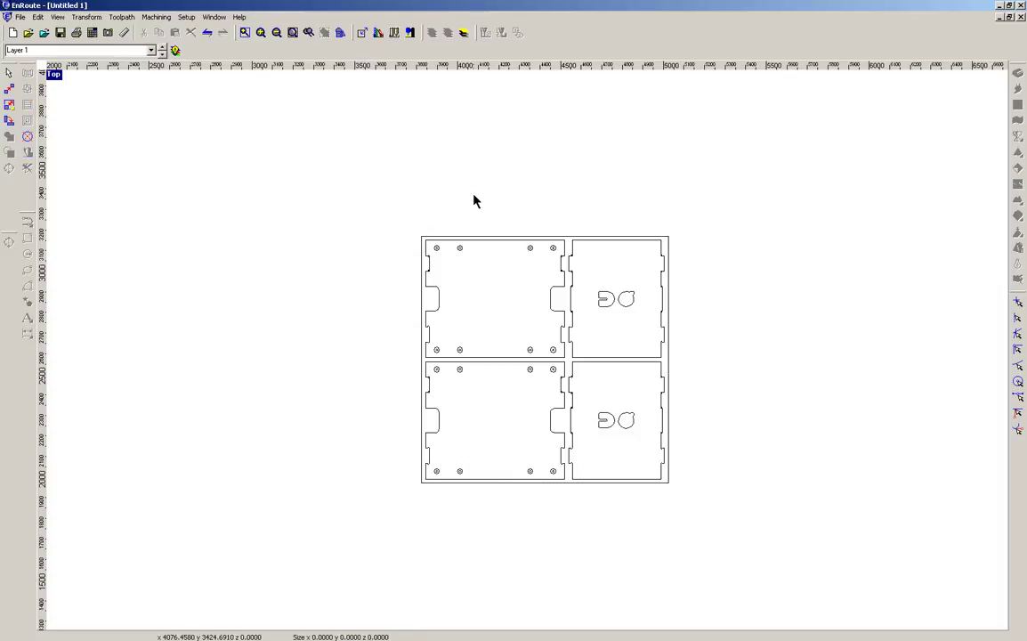
- Select the whole imported shelf drawing and move it to X 0, Y 0 using precise location values
scroll(460, 197, down, 2)
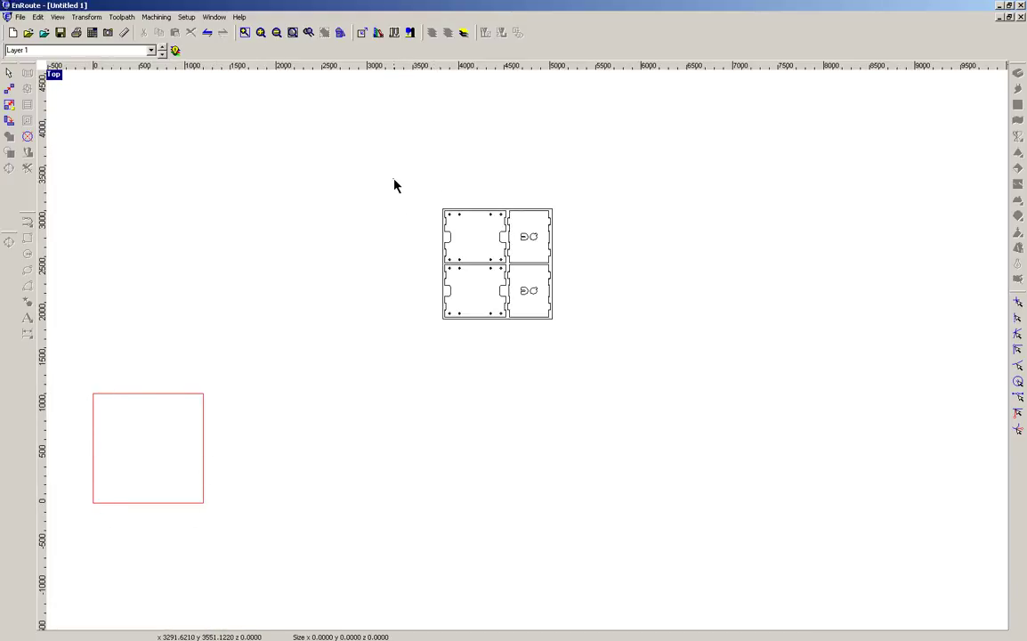
drag(394, 186, 612, 356)
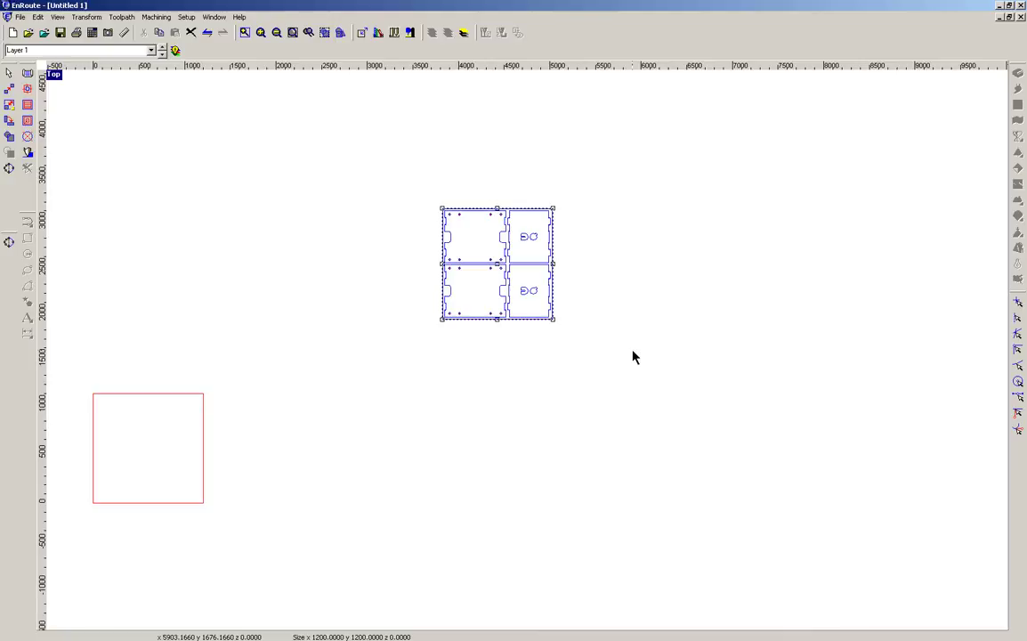
key(ctrl+i)
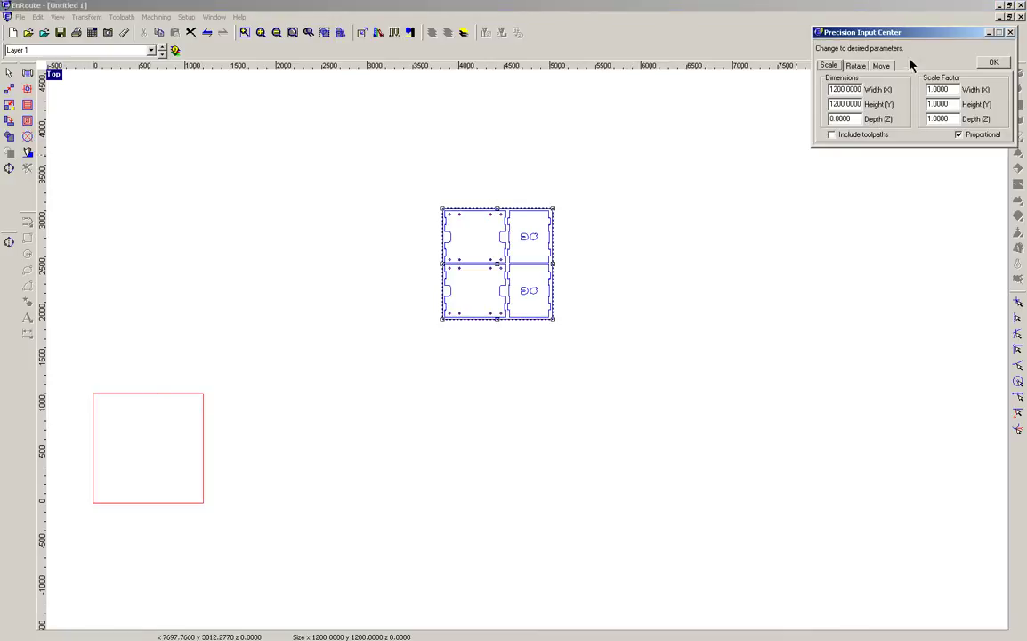
drag(910, 37, 760, 213)
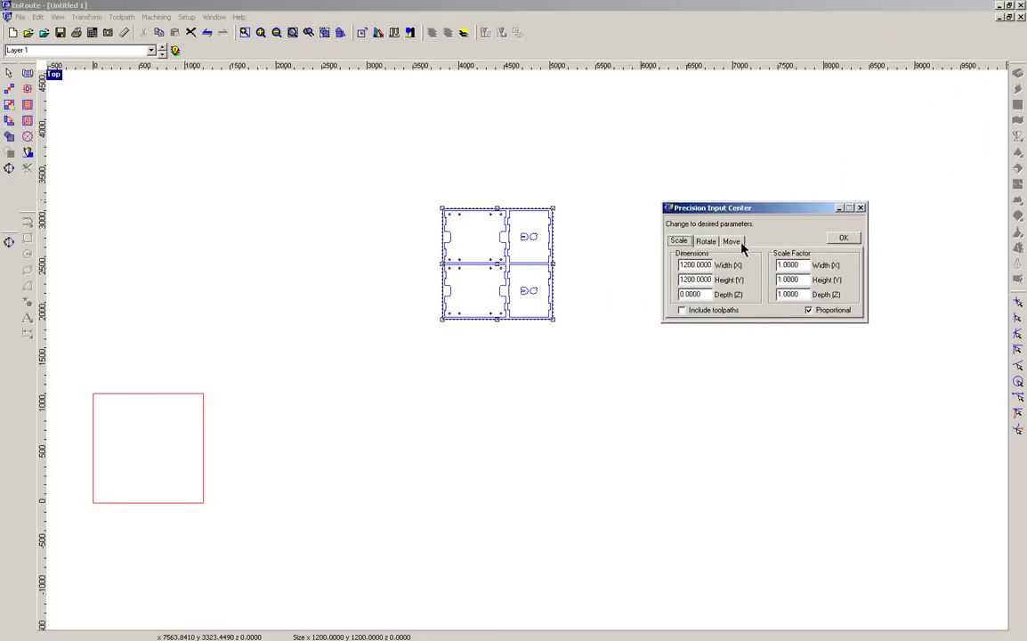
click(735, 244)
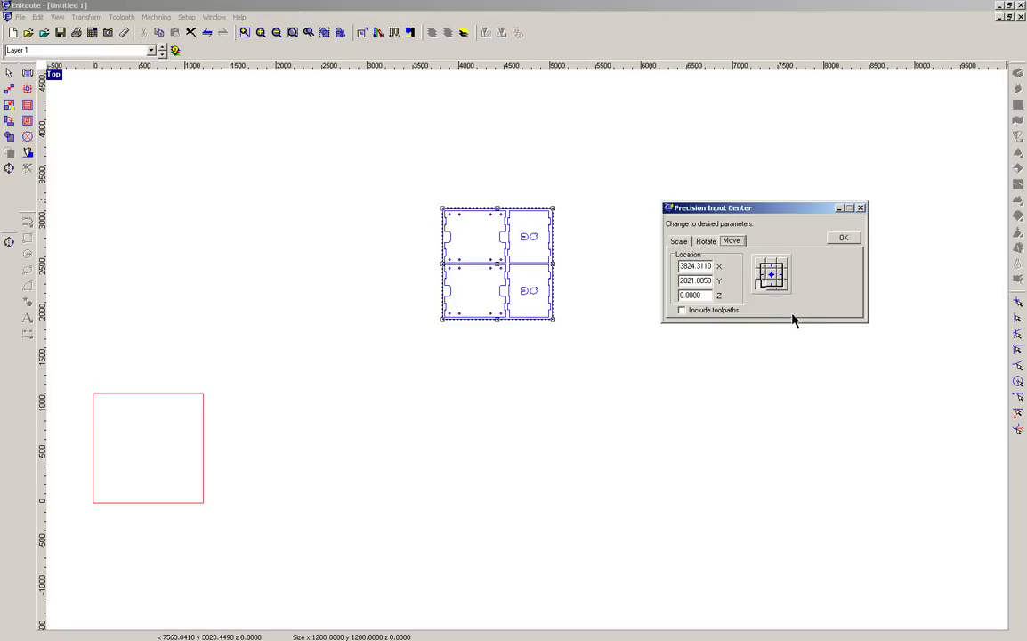
double_click(697, 266)
text(0)
double_click(695, 280)
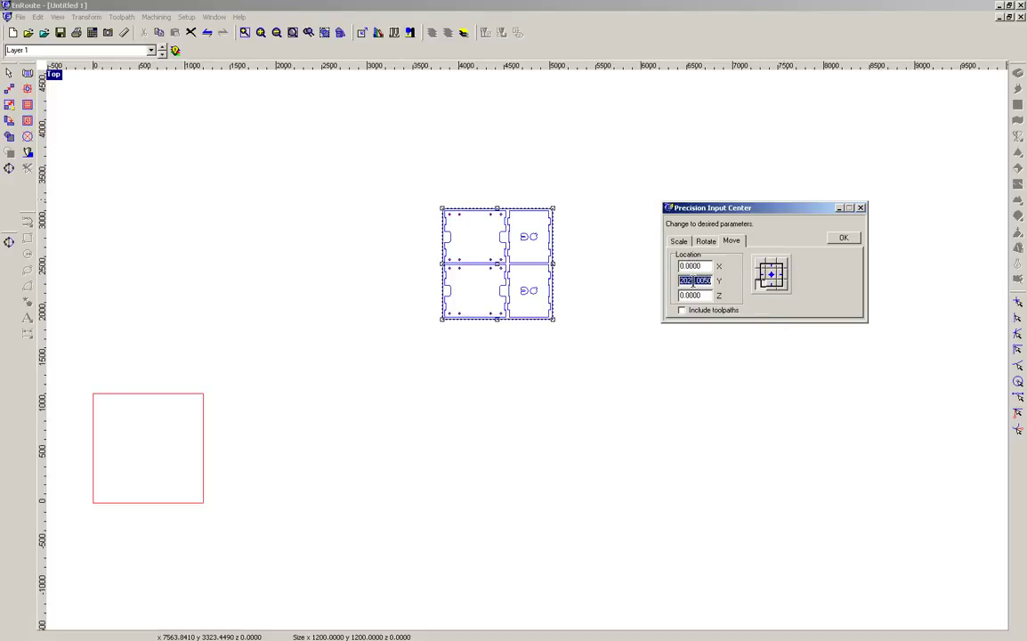
text(0)
click(841, 239)
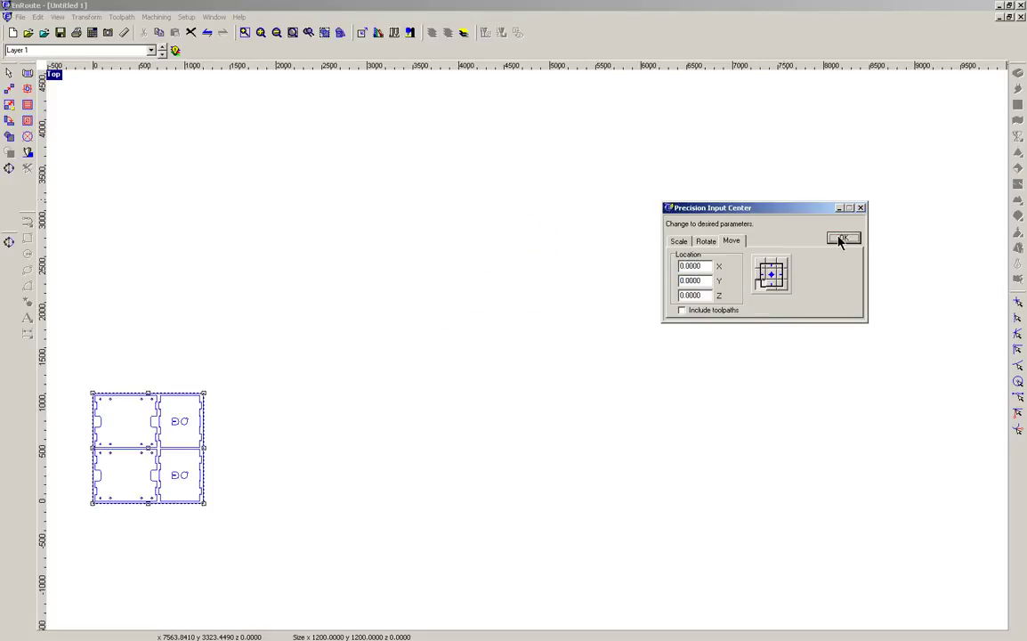
click(727, 360)
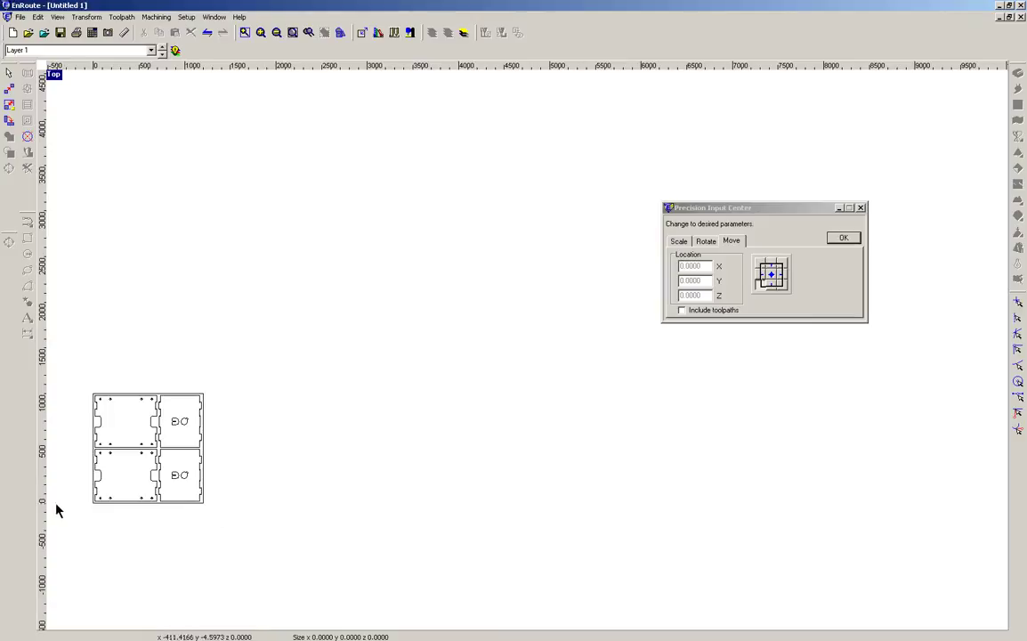
click(862, 209)
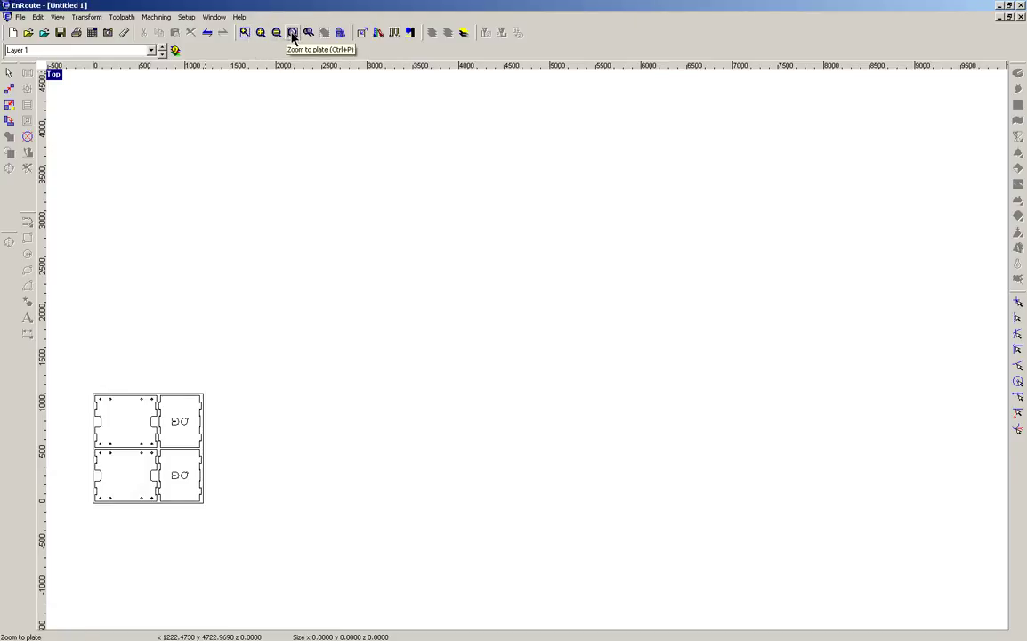
- Delete the imported outer border rectangle that coincides with the plate edge
click(292, 33)
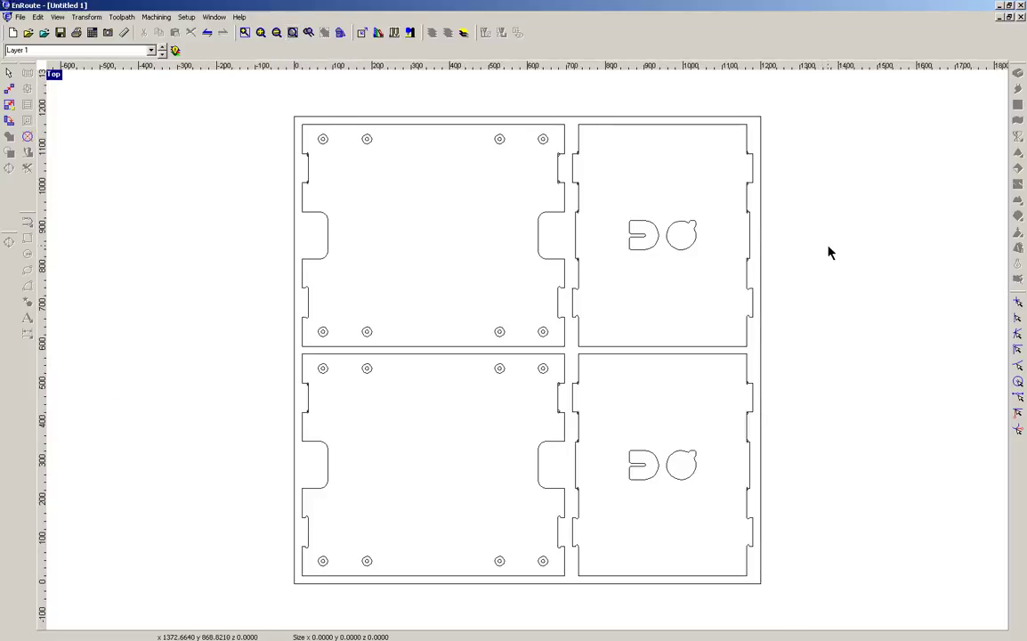
click(763, 139)
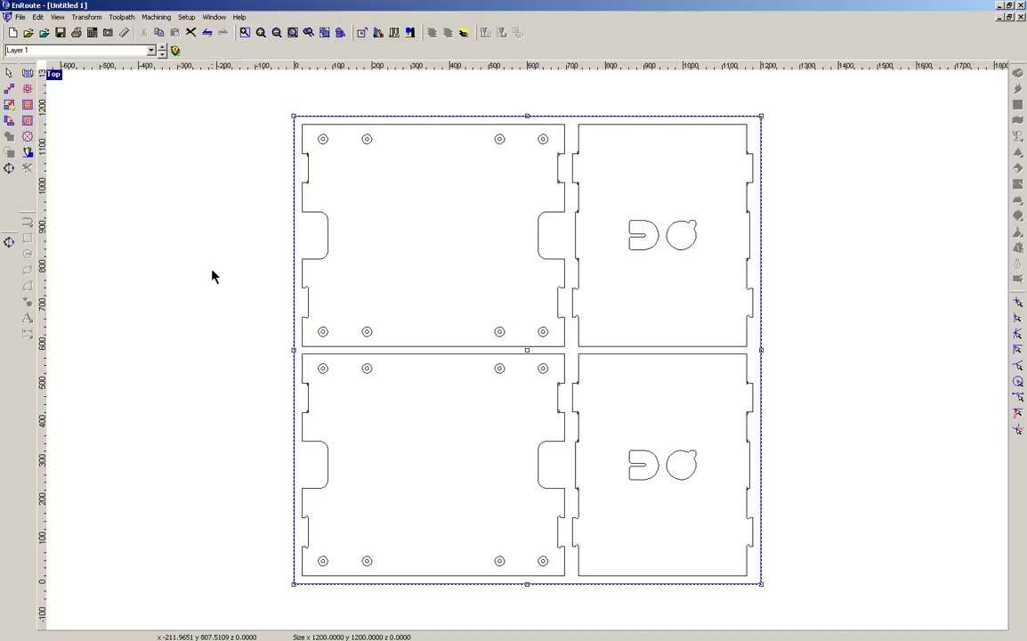
click(807, 152)
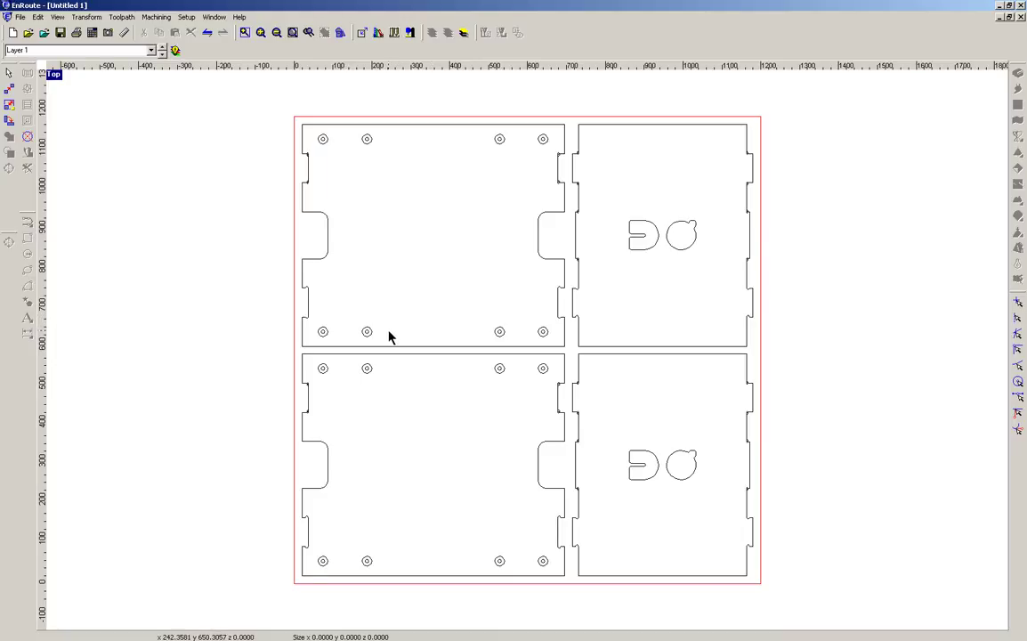
- Inspect the upper panels' outlines and the small relief slots at the corners of their interlocking tabs
click(327, 233)
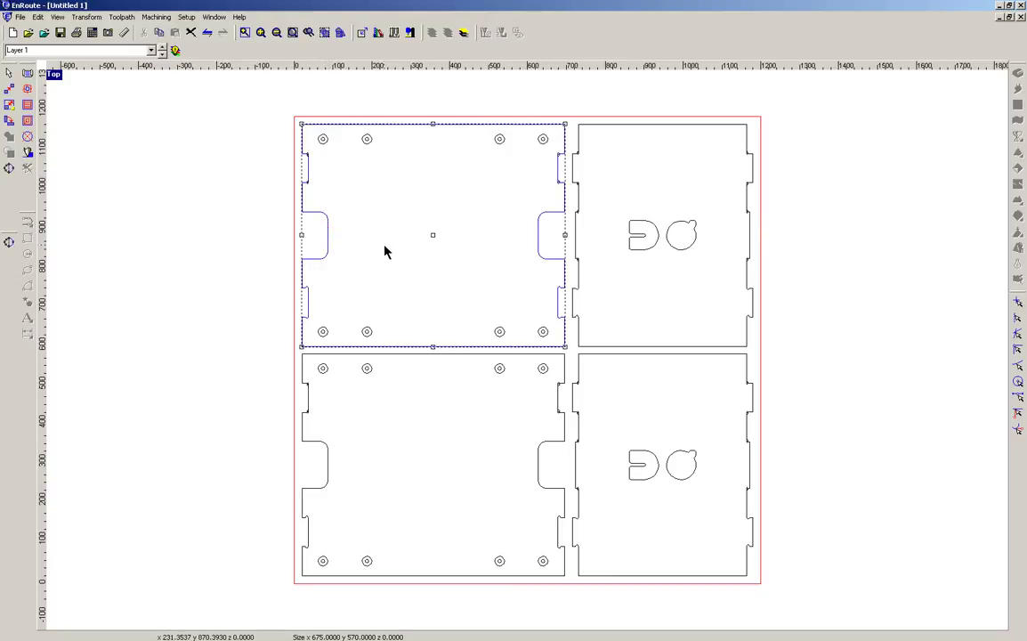
click(385, 252)
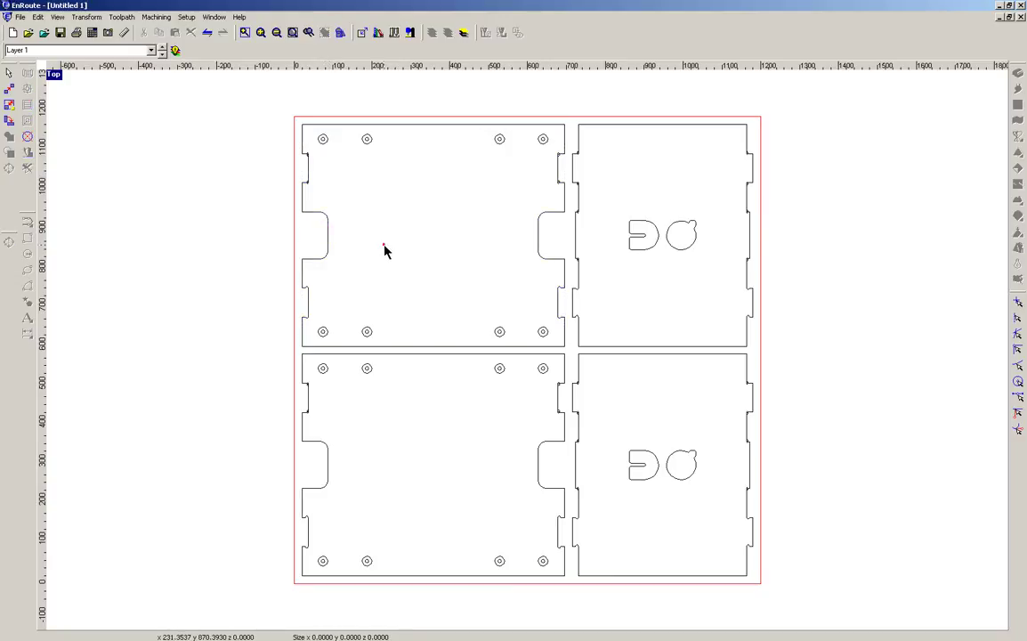
click(641, 255)
click(637, 300)
scroll(539, 135, up, 4)
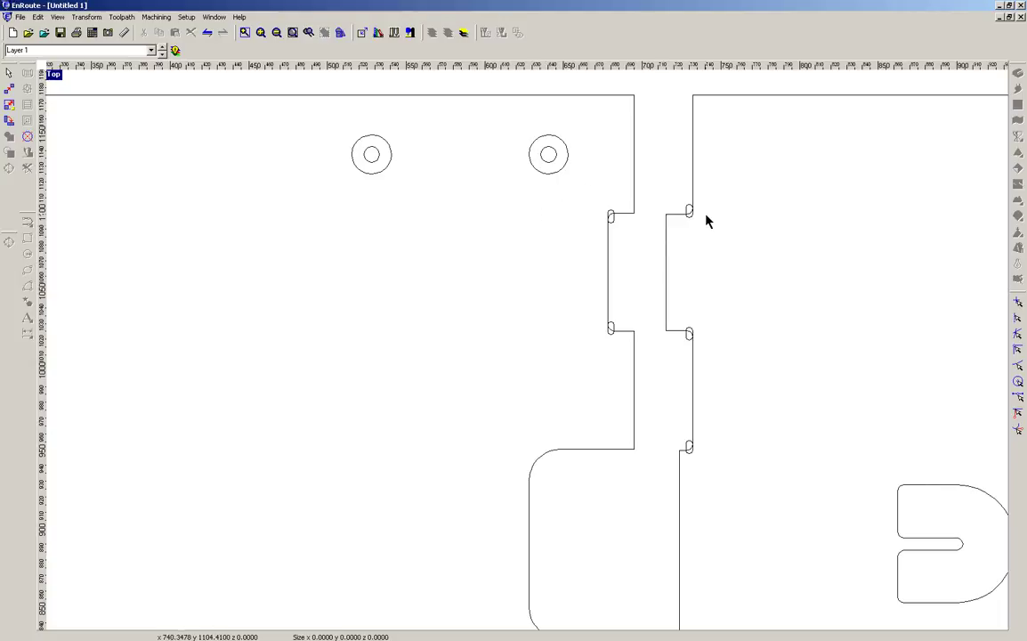
scroll(710, 220, up, 3)
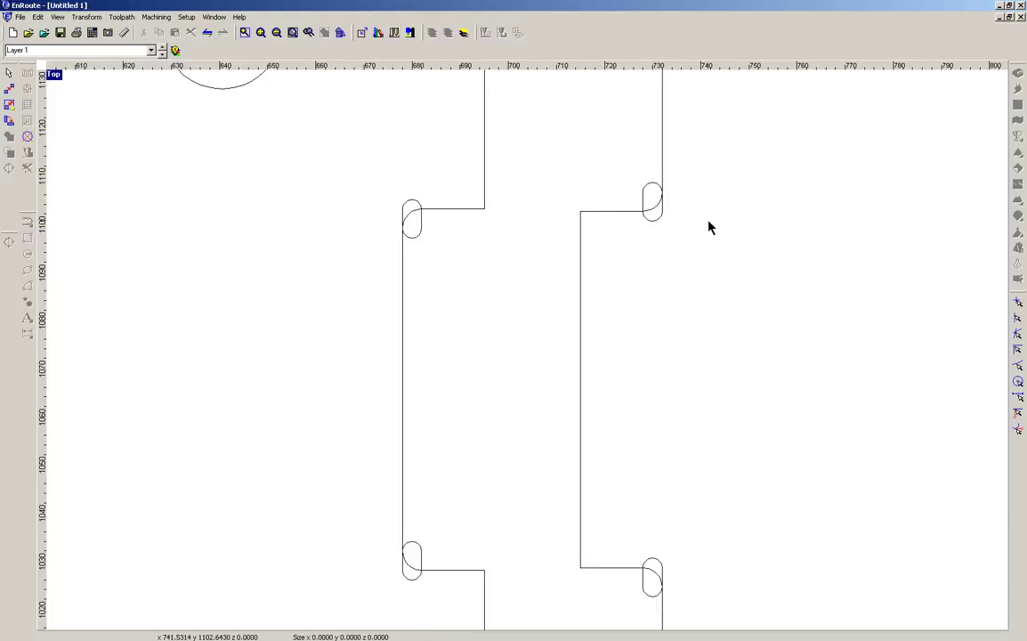
scroll(710, 228, down, 10)
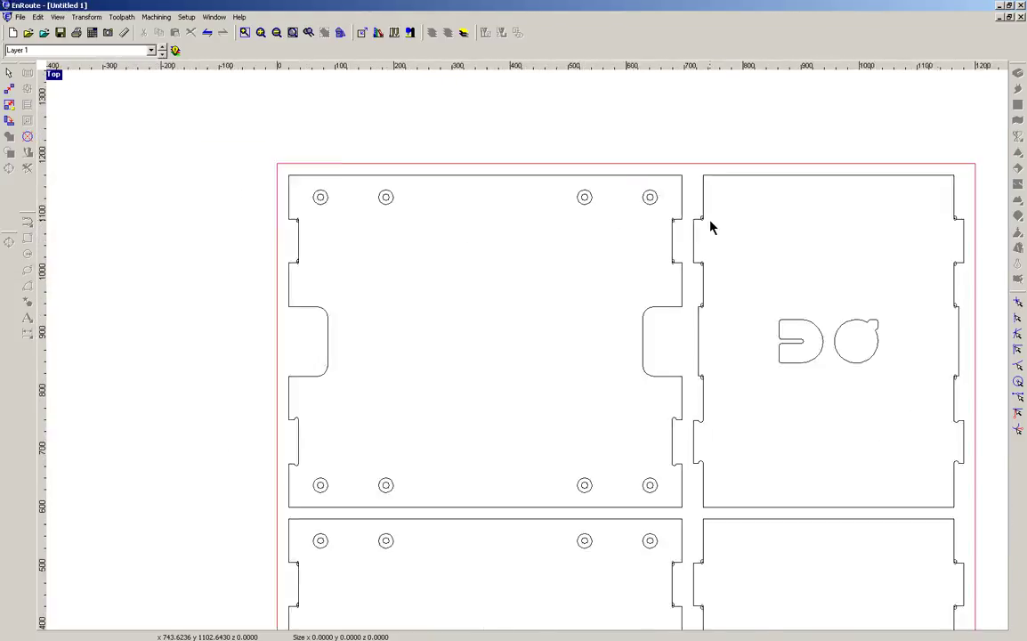